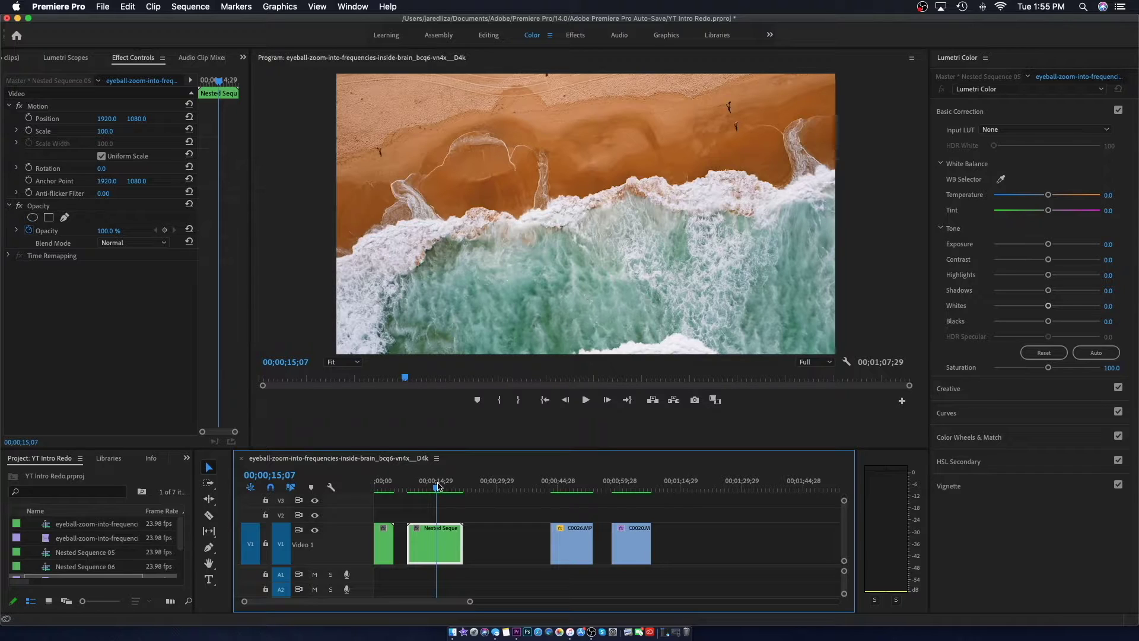
Step: Preview the sequence from the start and scrub through the eye clip into the beach footage
{"action": "left_click", "coordinate": [379, 488]}
{"action": "key", "text": "space"}
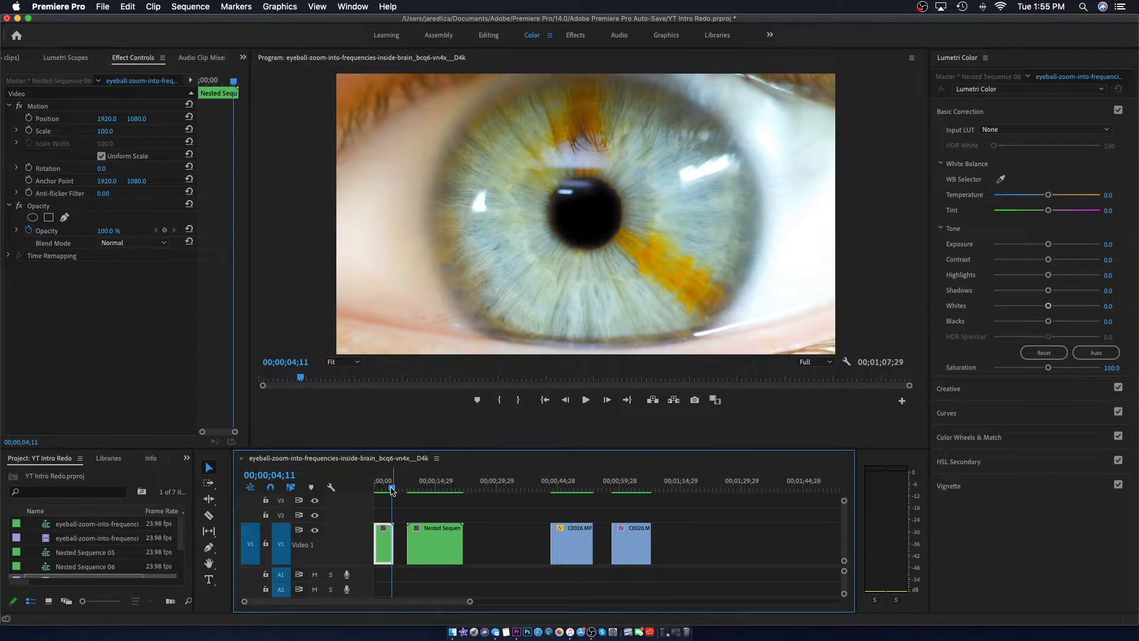
{"action": "left_click_drag", "start_coordinate": [392, 490], "coordinate": [424, 495]}
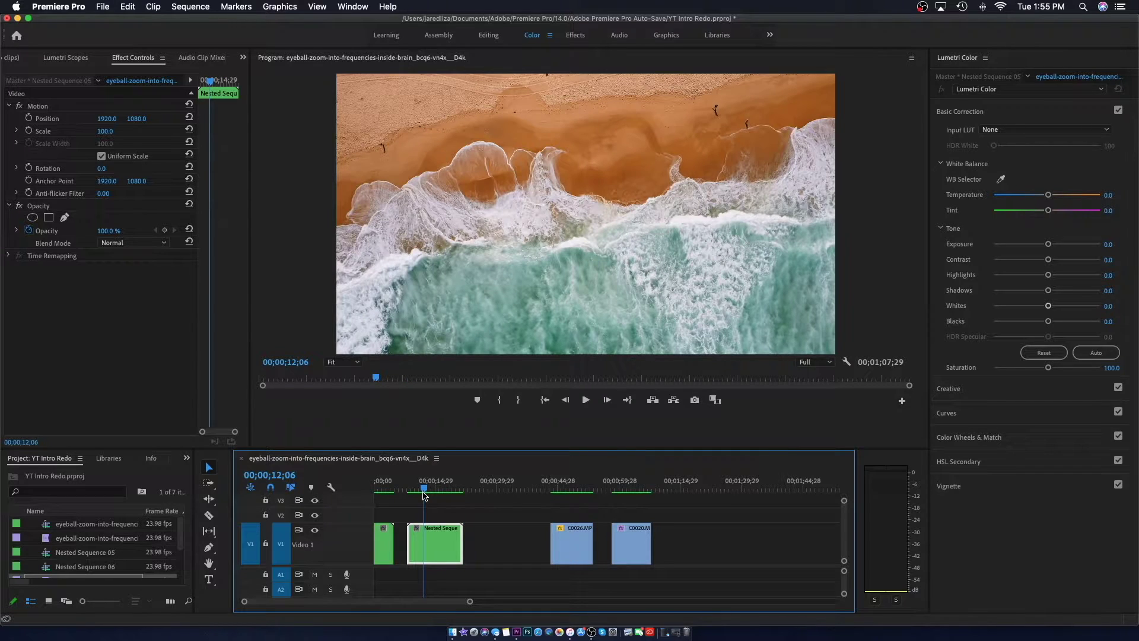
{"action": "left_click_drag", "start_coordinate": [424, 496], "coordinate": [381, 497]}
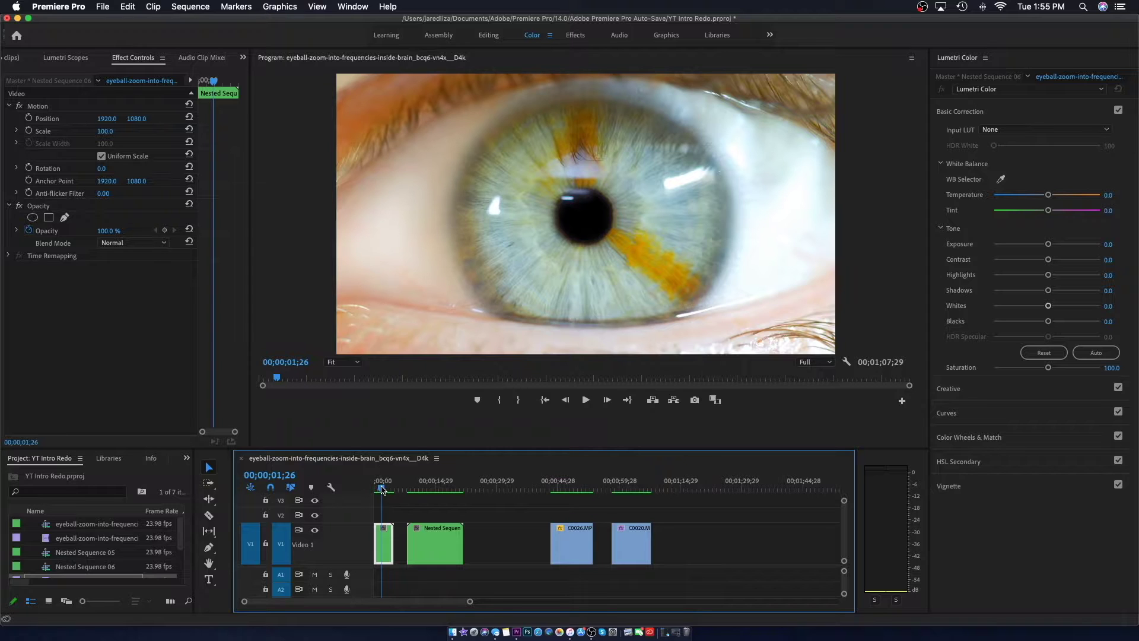
{"action": "mouse_move", "coordinate": [382, 489]}
{"action": "left_mouse_down"}
{"action": "mouse_move", "coordinate": [442, 492]}
{"action": "mouse_move", "coordinate": [384, 490]}
{"action": "left_mouse_up"}
Step: Move the short eye clip from V1 up to V2 and return the playhead to the start
{"action": "left_click", "coordinate": [383, 547]}
{"action": "left_click_drag", "start_coordinate": [383, 548], "coordinate": [385, 525]}
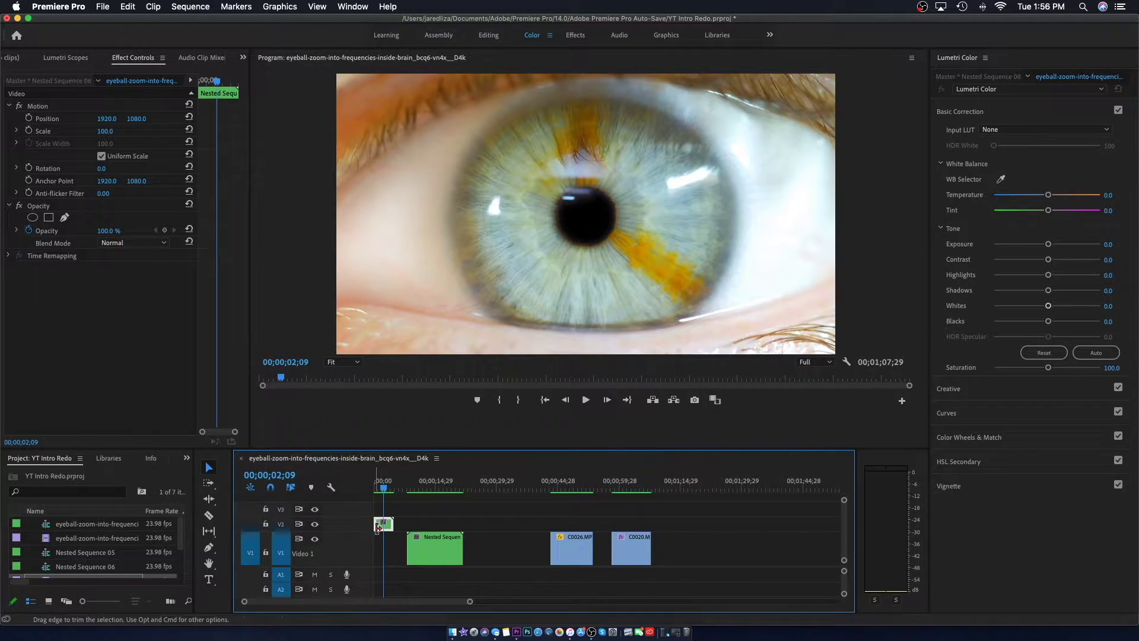
{"action": "left_click_drag", "start_coordinate": [383, 486], "coordinate": [375, 487]}
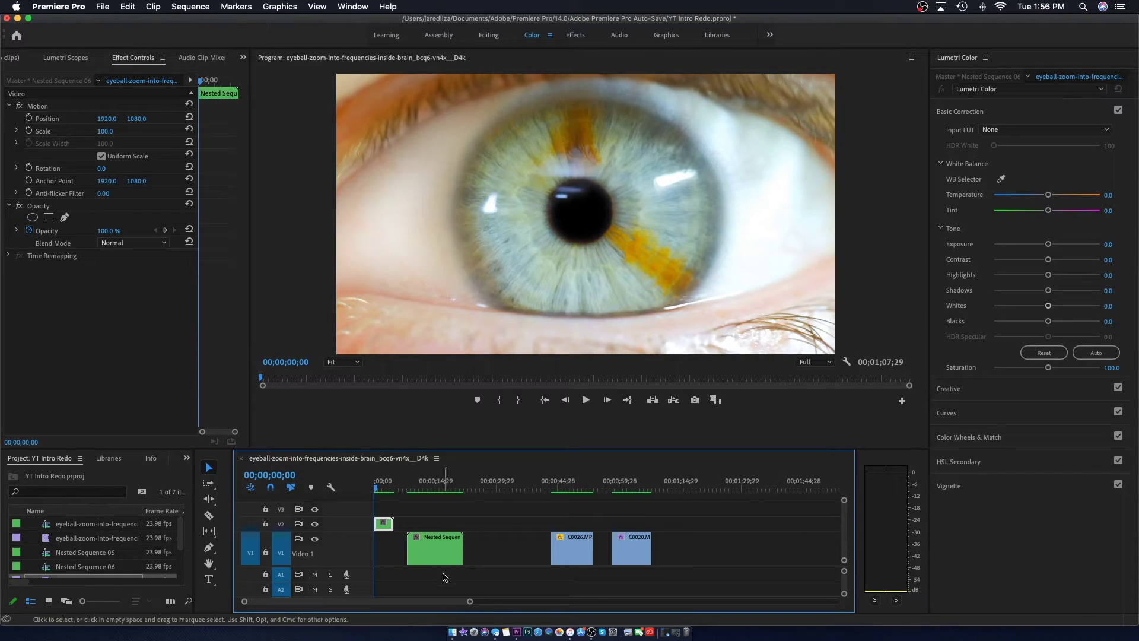
{"action": "left_click_drag", "start_coordinate": [469, 602], "coordinate": [297, 602]}
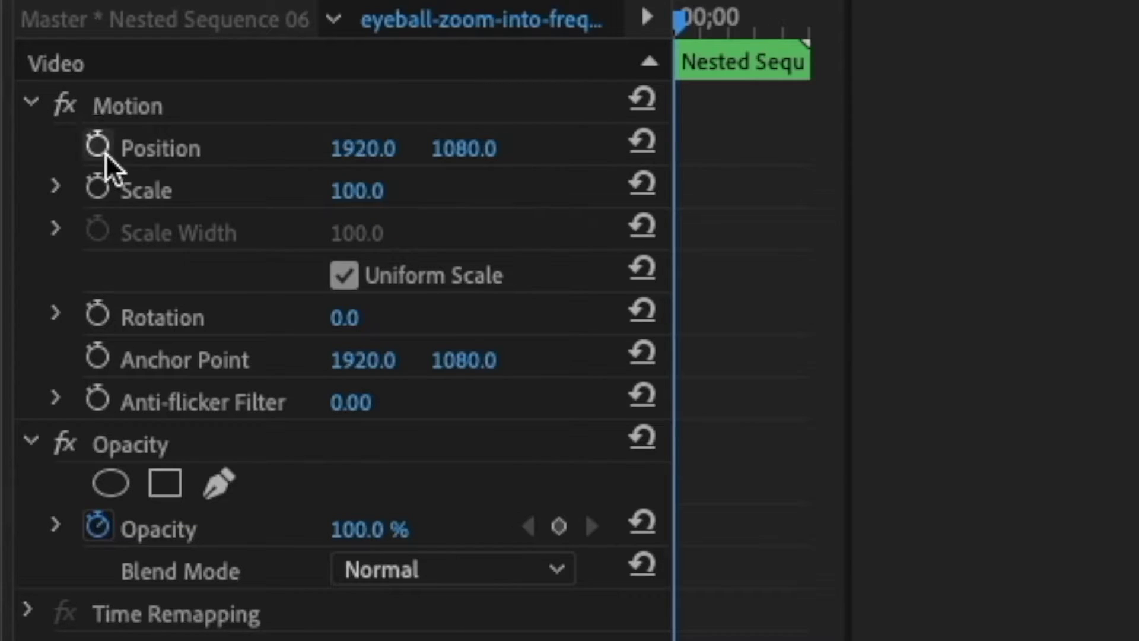
Step: Keyframe Position and Scale on the eye clip, then set Scale to 161.0 about three seconds in
{"action": "left_click", "coordinate": [104, 150]}
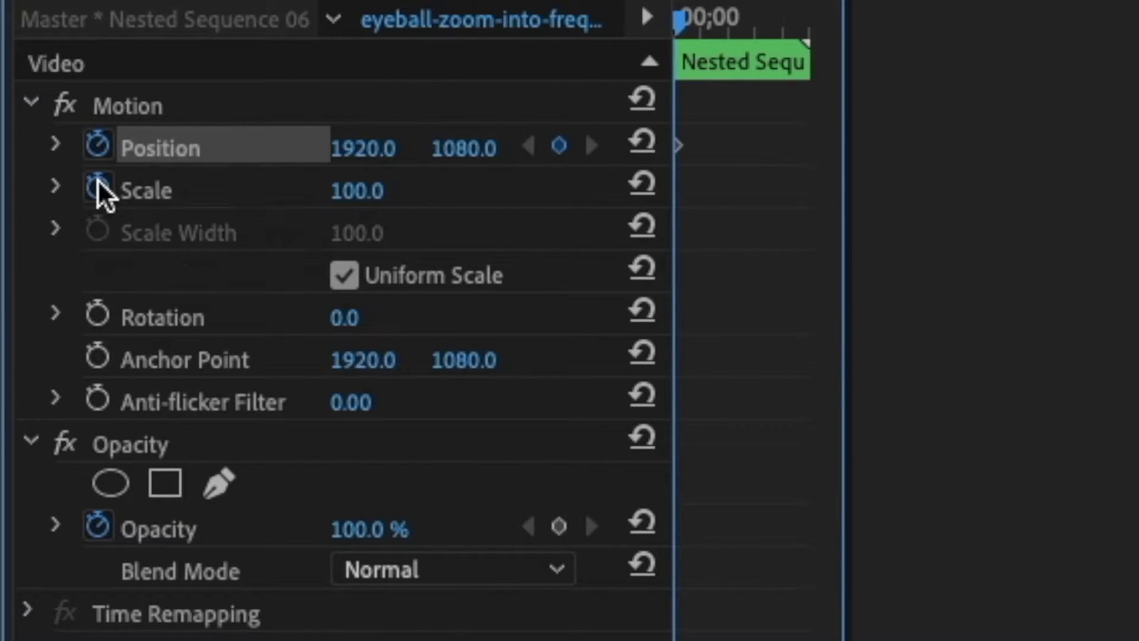
{"action": "left_click", "coordinate": [99, 181]}
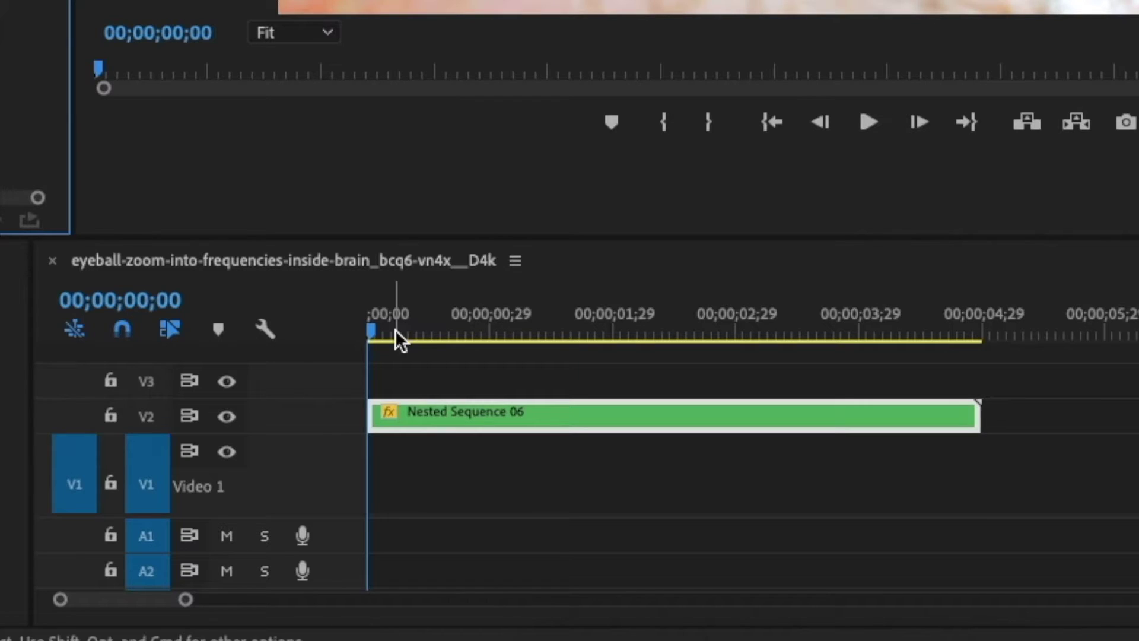
{"action": "left_click_drag", "start_coordinate": [380, 331], "coordinate": [657, 333]}
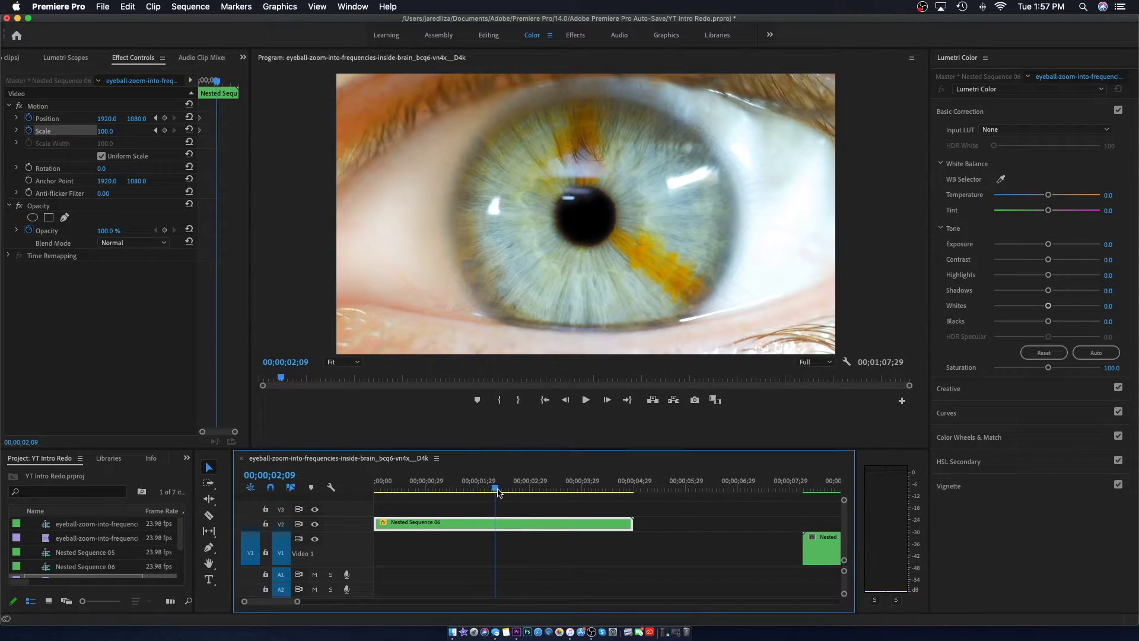
{"action": "left_click_drag", "start_coordinate": [498, 492], "coordinate": [552, 493]}
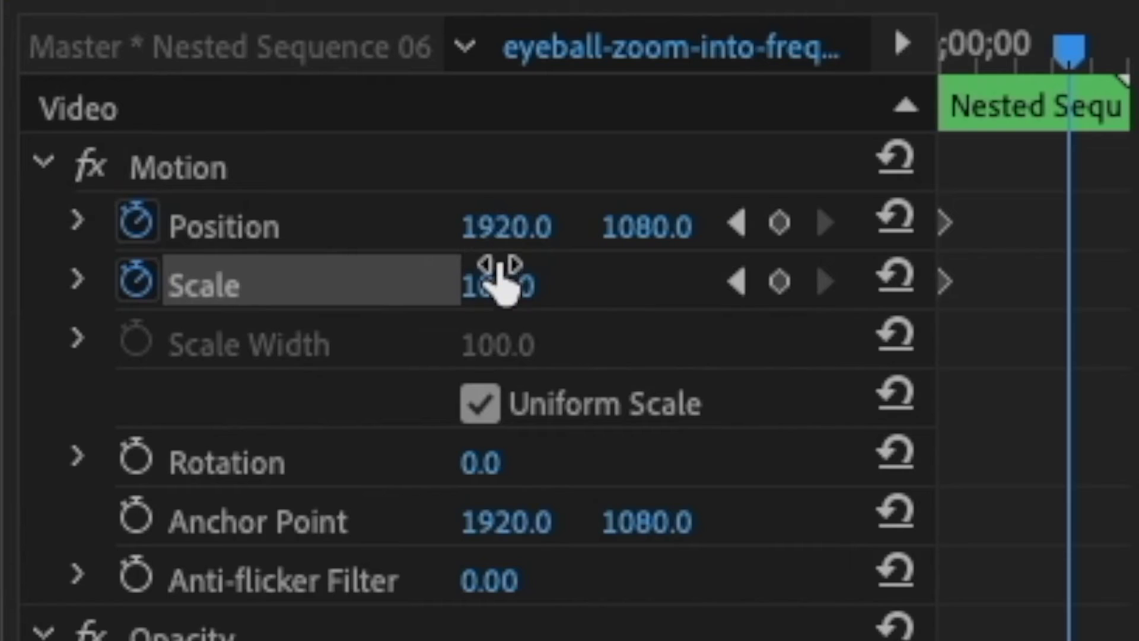
{"action": "left_click_drag", "start_coordinate": [105, 131], "coordinate": [140, 132]}
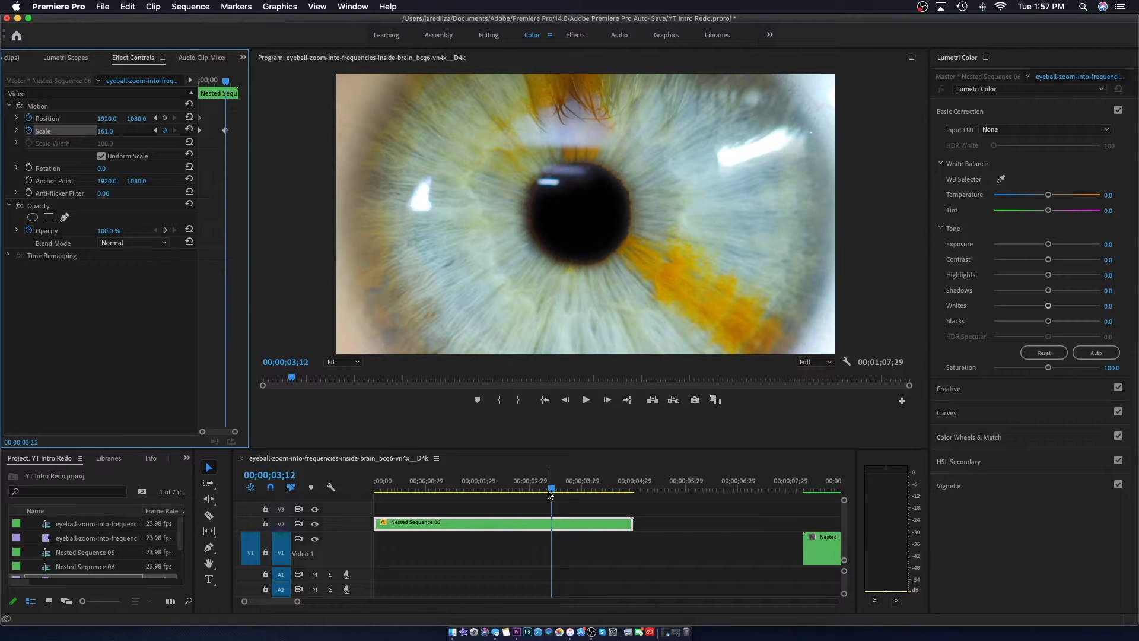
Step: Drive the eye clip's Scale above 1000 near its end and preview the zoom into black
{"action": "left_click_drag", "start_coordinate": [551, 491], "coordinate": [633, 495]}
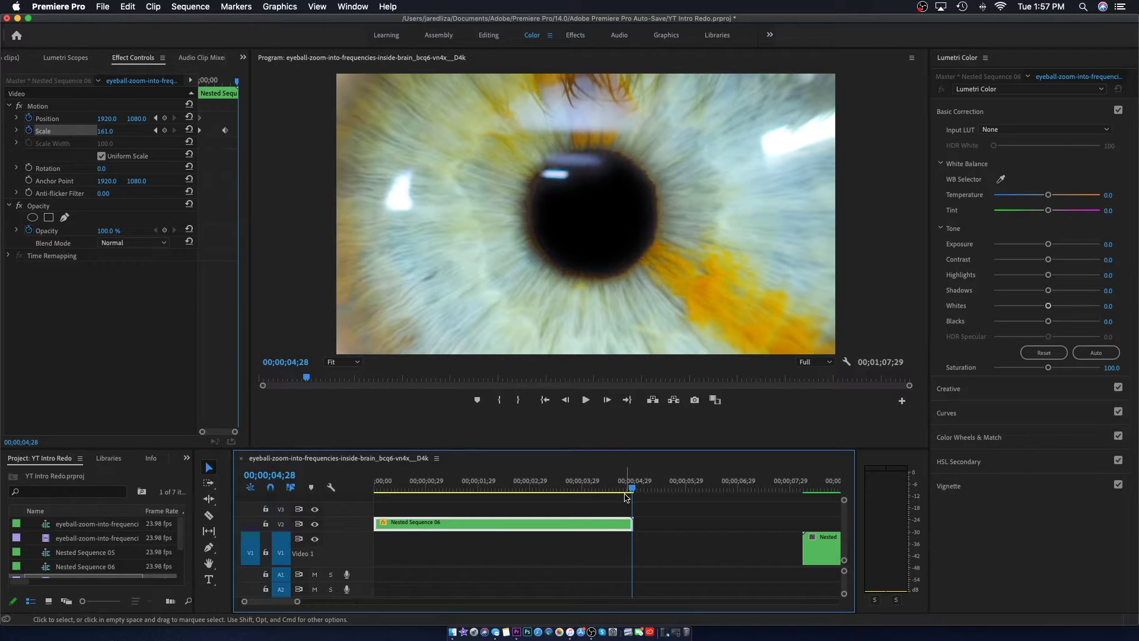
{"action": "left_click_drag", "start_coordinate": [105, 132], "coordinate": [628, 132]}
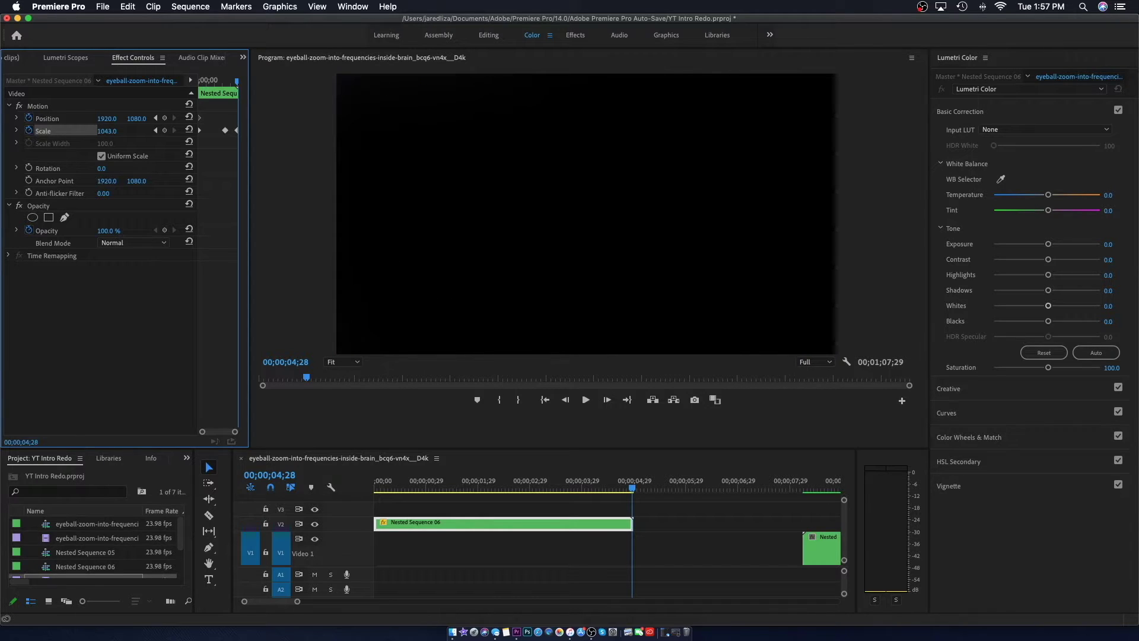
{"action": "left_click", "coordinate": [375, 487]}
{"action": "key", "text": "space"}
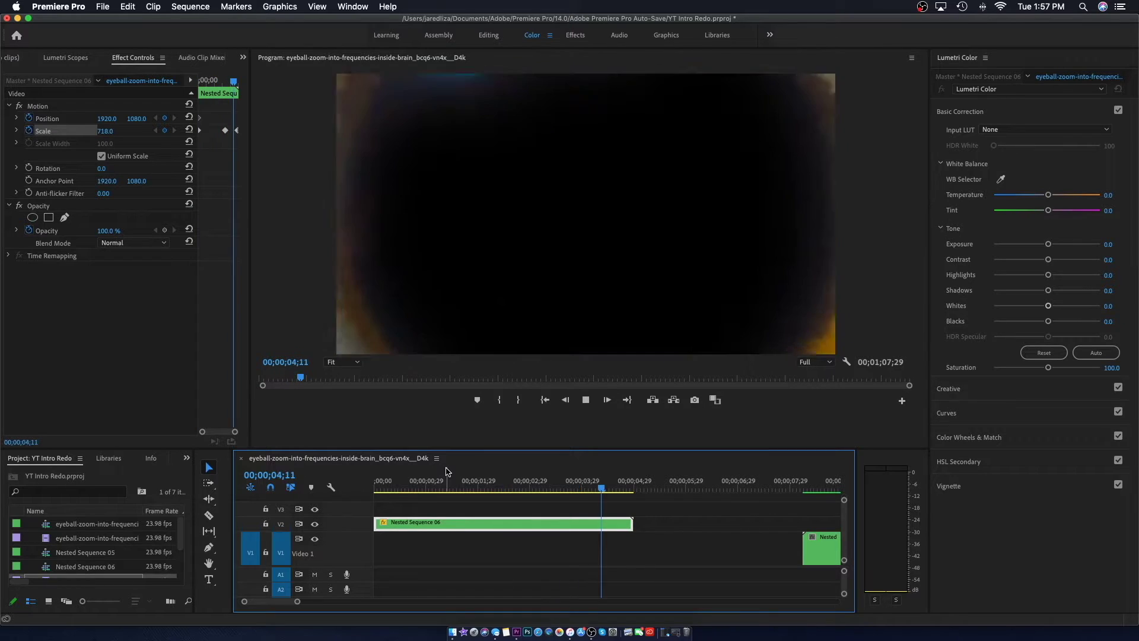
{"action": "left_click_drag", "start_coordinate": [572, 489], "coordinate": [541, 500]}
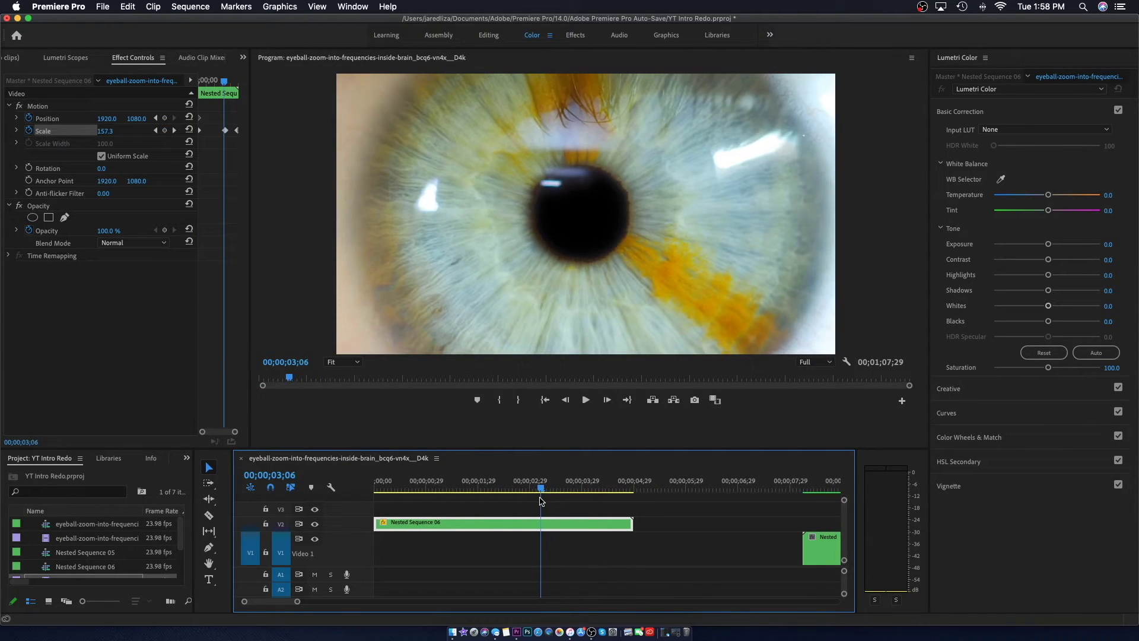
{"action": "key", "text": "space"}
{"action": "key", "text": "space"}
{"action": "left_click_drag", "start_coordinate": [613, 489], "coordinate": [557, 493]}
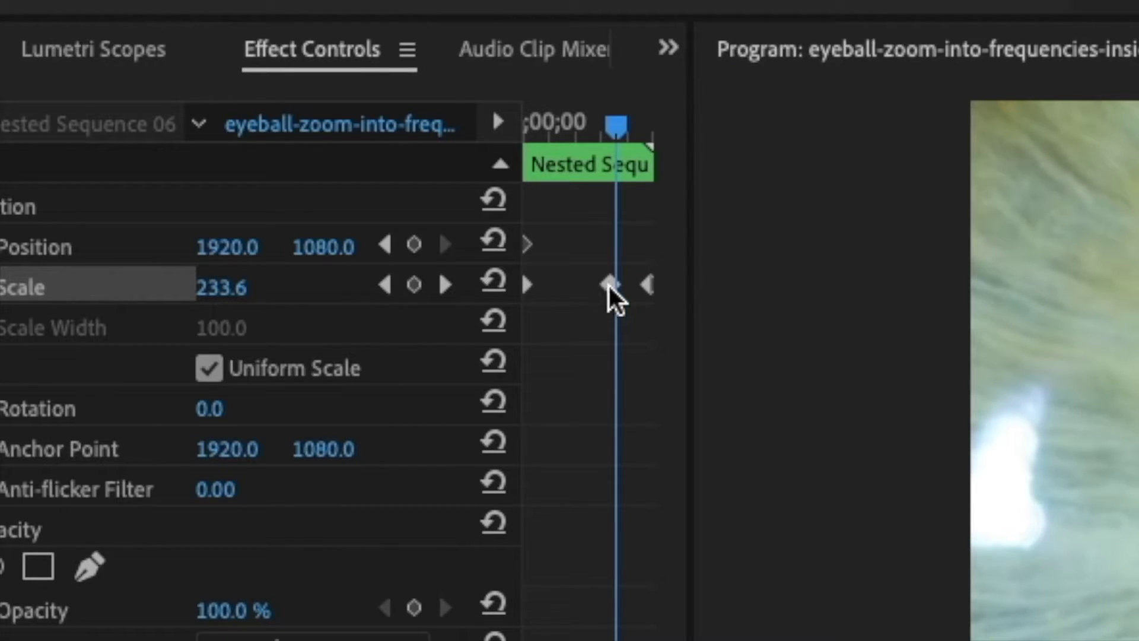
Step: Shift the 161.0 Scale keyframe slightly later, replay the zoom, and zoom the timeline out
{"action": "left_click", "coordinate": [610, 285]}
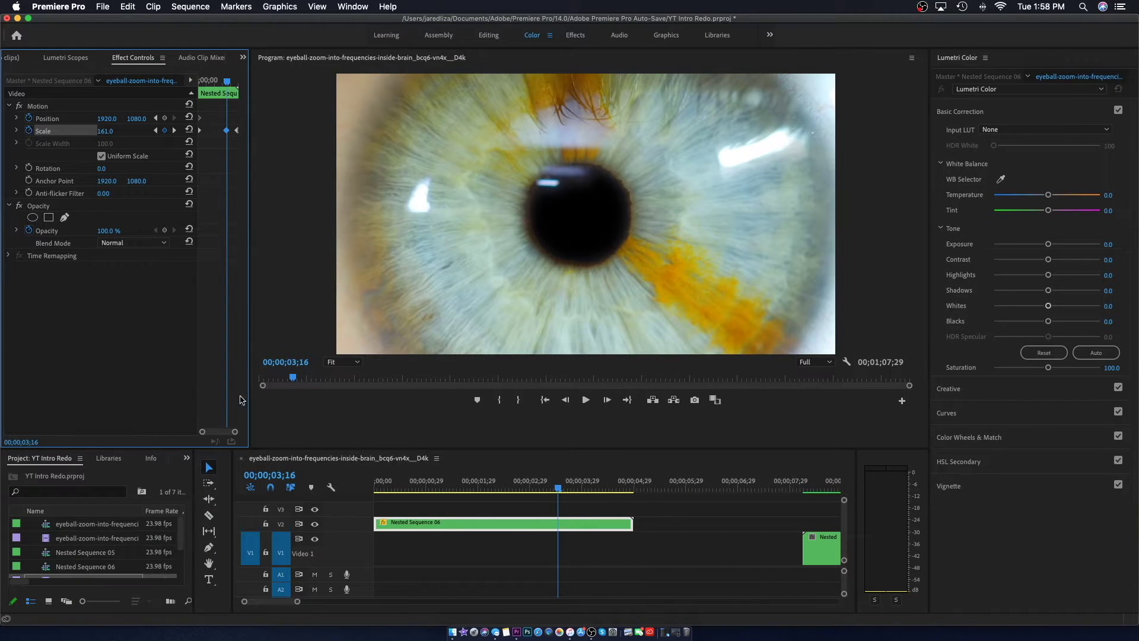
{"action": "left_click_drag", "start_coordinate": [233, 437], "coordinate": [227, 432]}
{"action": "left_click_drag", "start_coordinate": [217, 130], "coordinate": [230, 130]}
{"action": "key", "text": "space"}
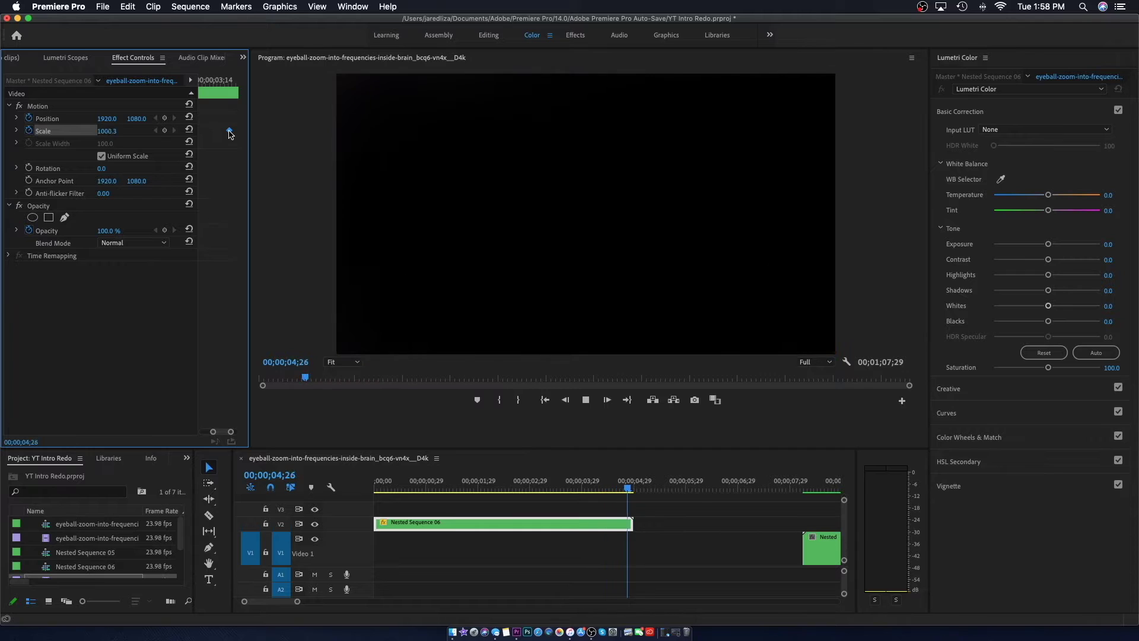
{"action": "left_click_drag", "start_coordinate": [297, 601], "coordinate": [352, 603]}
{"action": "left_click", "coordinate": [527, 548]}
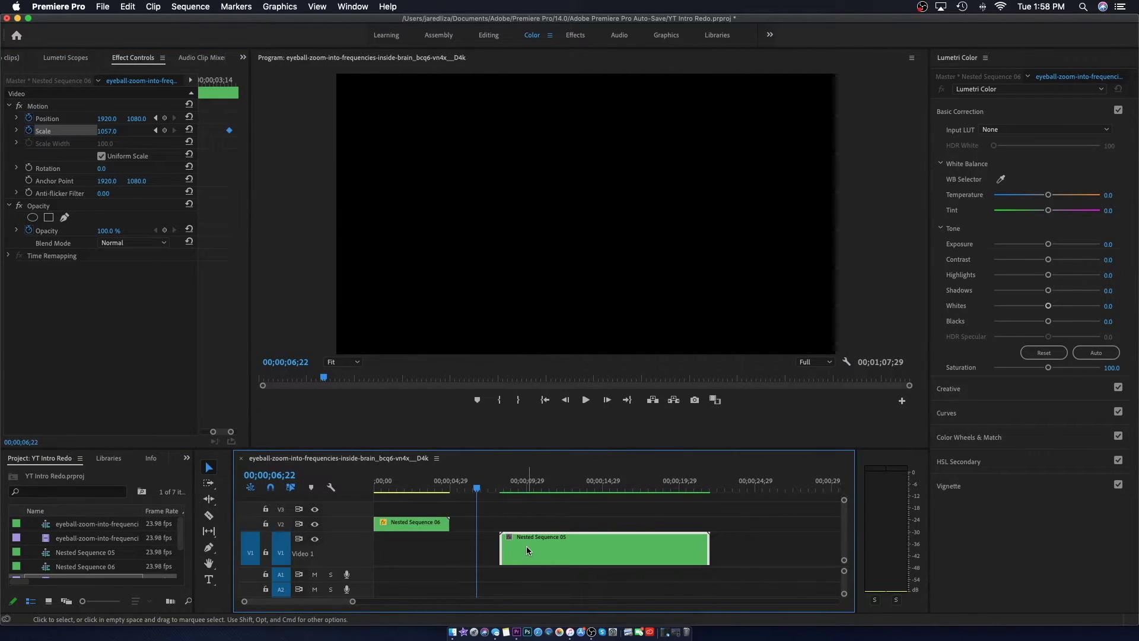
Step: Move Nested Sequence 05 earlier on V1 to start at the playhead around 00;00;03;16, then preview
{"action": "left_click_drag", "start_coordinate": [527, 546], "coordinate": [462, 552]}
{"action": "left_click", "coordinate": [424, 488]}
{"action": "mouse_move", "coordinate": [425, 488]}
{"action": "left_mouse_down"}
{"action": "mouse_move", "coordinate": [438, 488]}
{"action": "mouse_move", "coordinate": [428, 492]}
{"action": "left_mouse_up"}
{"action": "left_click_drag", "start_coordinate": [471, 551], "coordinate": [460, 547]}
{"action": "key", "text": "space"}
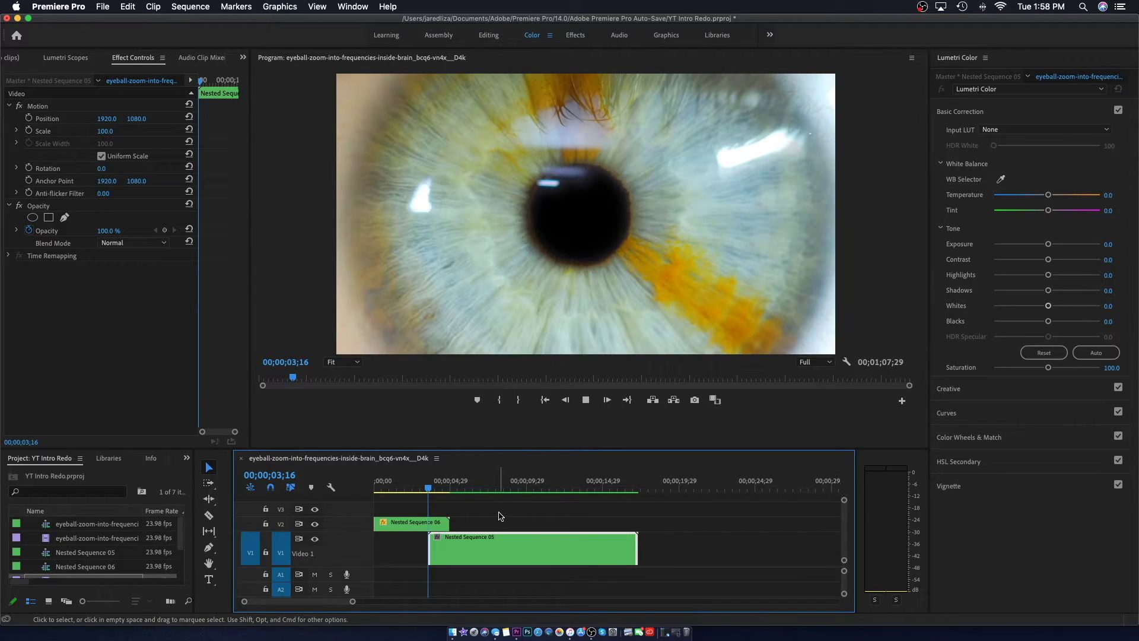
{"action": "left_click", "coordinate": [428, 485]}
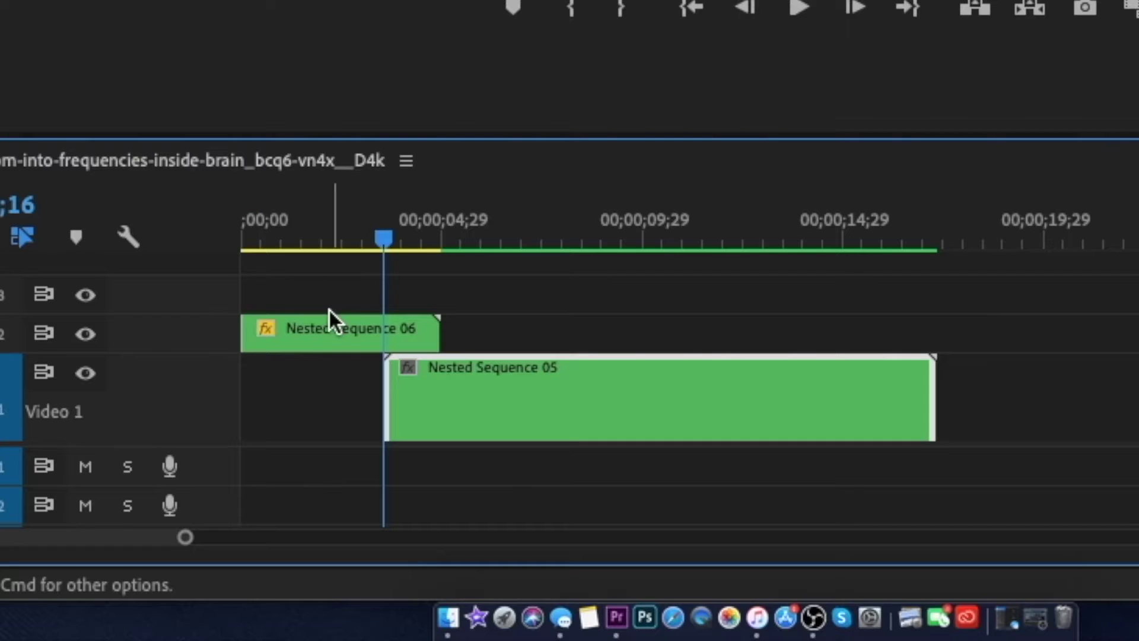
{"action": "left_click", "coordinate": [354, 334]}
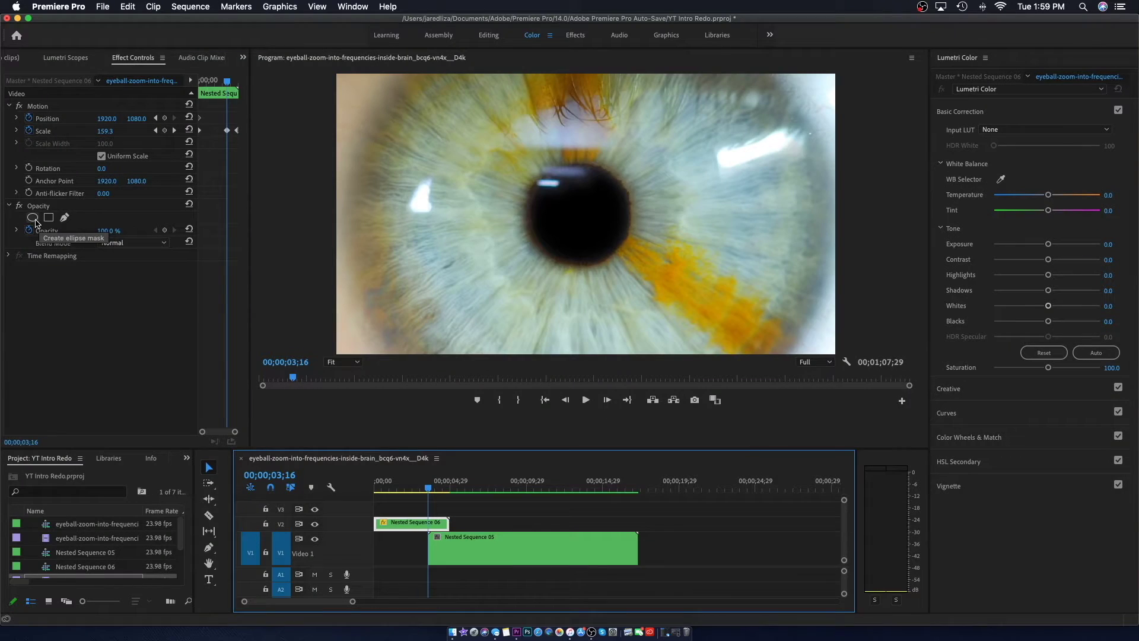
Step: Add an inverted ellipse opacity mask to the eye clip and fit its edges tightly around the pupil
{"action": "left_click", "coordinate": [92, 314]}
{"action": "key", "text": "Right"}
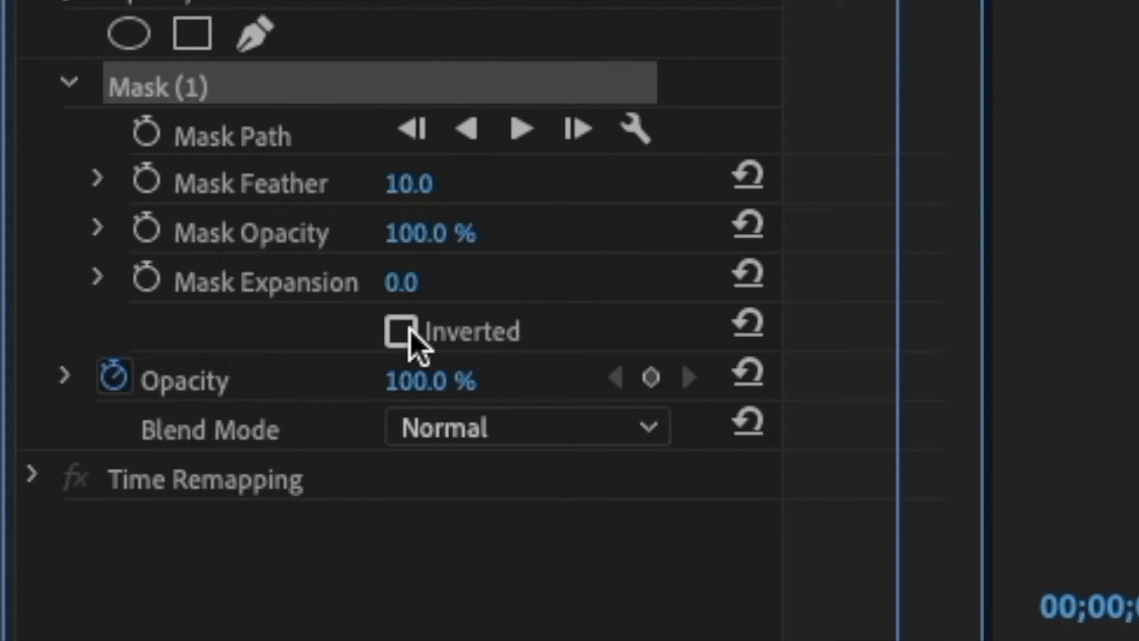
{"action": "left_click", "coordinate": [401, 331]}
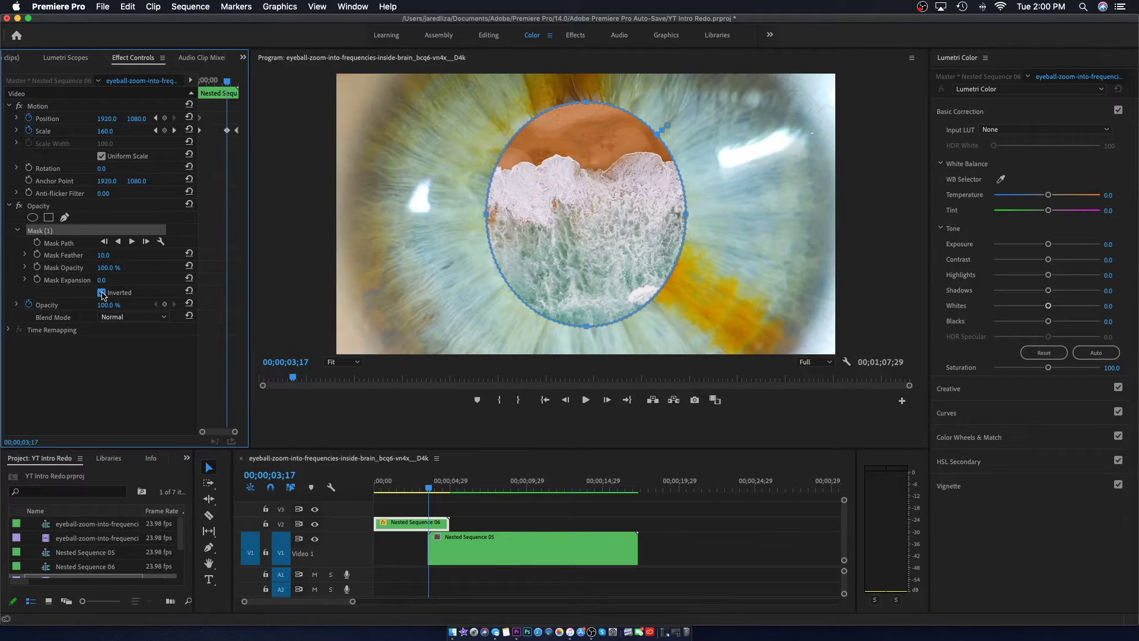
{"action": "left_click_drag", "start_coordinate": [586, 103], "coordinate": [587, 111]}
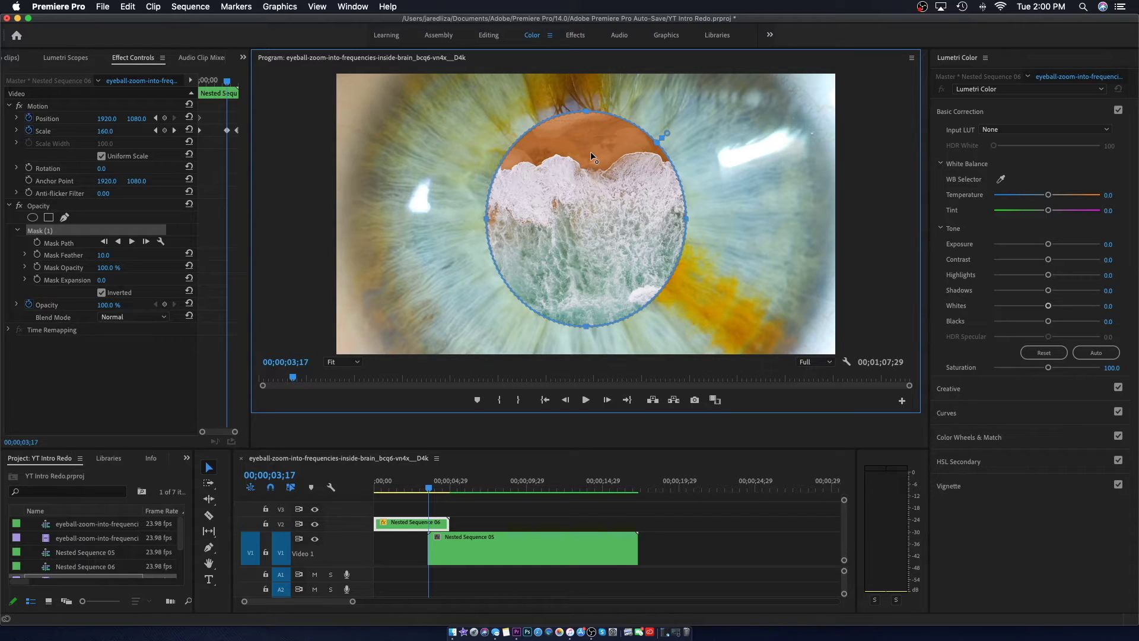
{"action": "left_click_drag", "start_coordinate": [586, 111], "coordinate": [588, 151]}
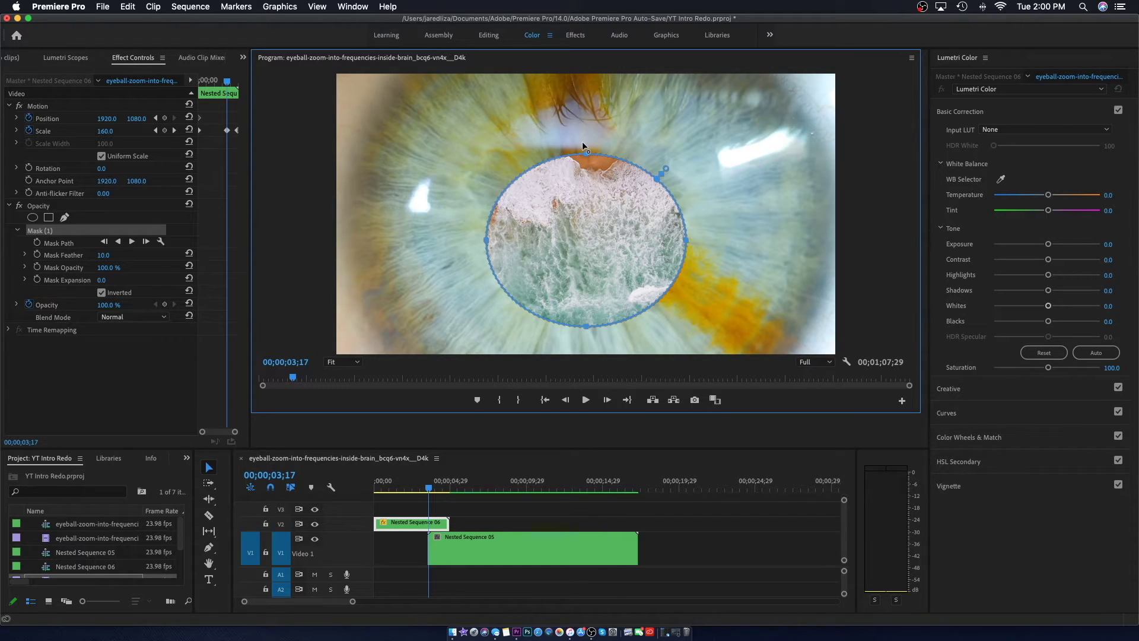
{"action": "key", "text": "Left"}
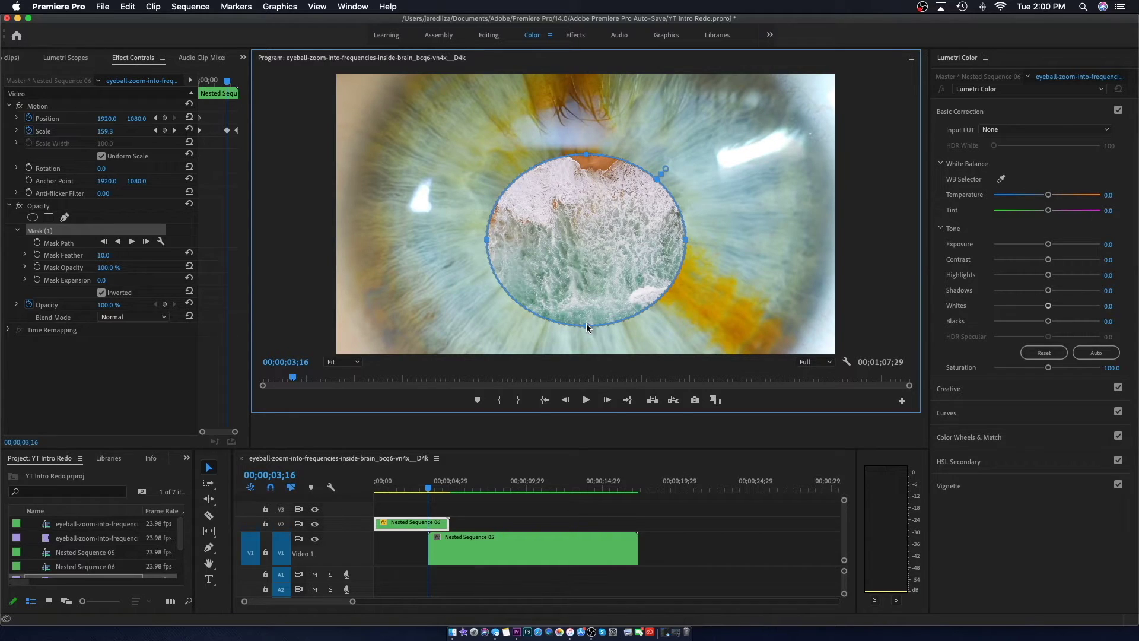
{"action": "left_click_drag", "start_coordinate": [586, 326], "coordinate": [553, 267]}
{"action": "left_click_drag", "start_coordinate": [686, 240], "coordinate": [619, 211]}
{"action": "left_click", "coordinate": [431, 489]}
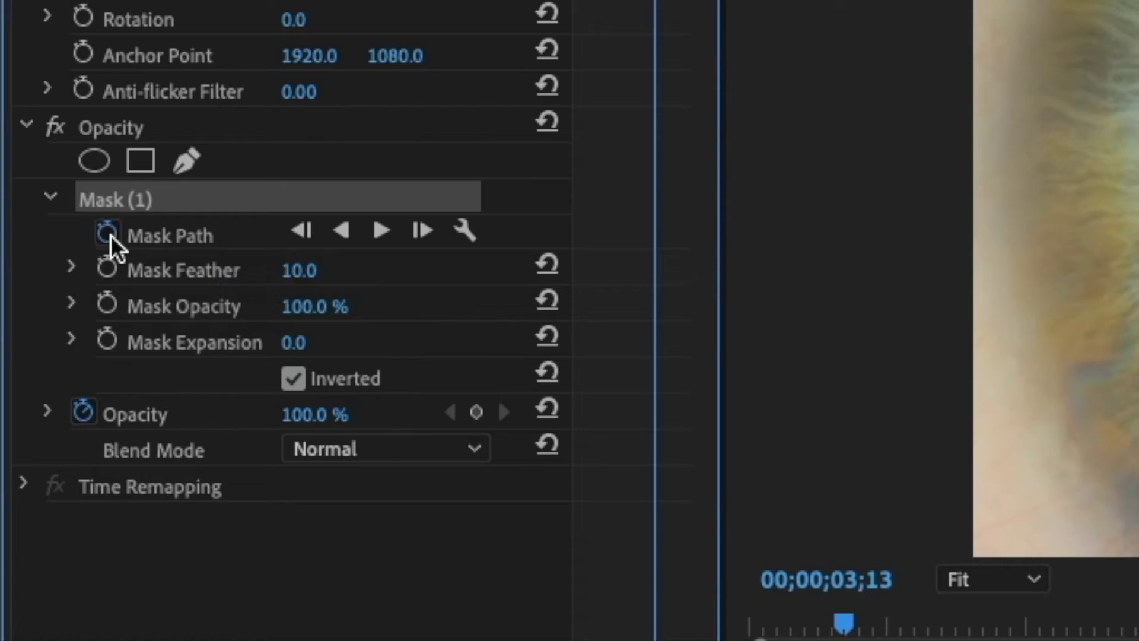
Step: Set a Mask Path keyframe at 00;00;03;21 and show the Mask (1) outline
{"action": "left_click", "coordinate": [37, 243]}
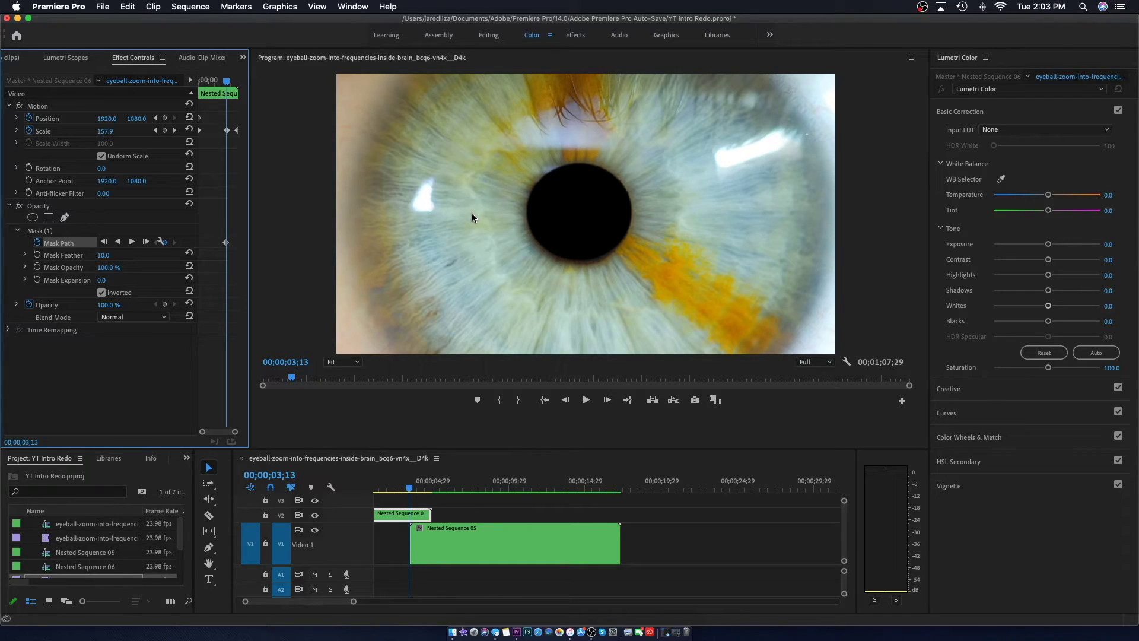
{"action": "left_click", "coordinate": [42, 235]}
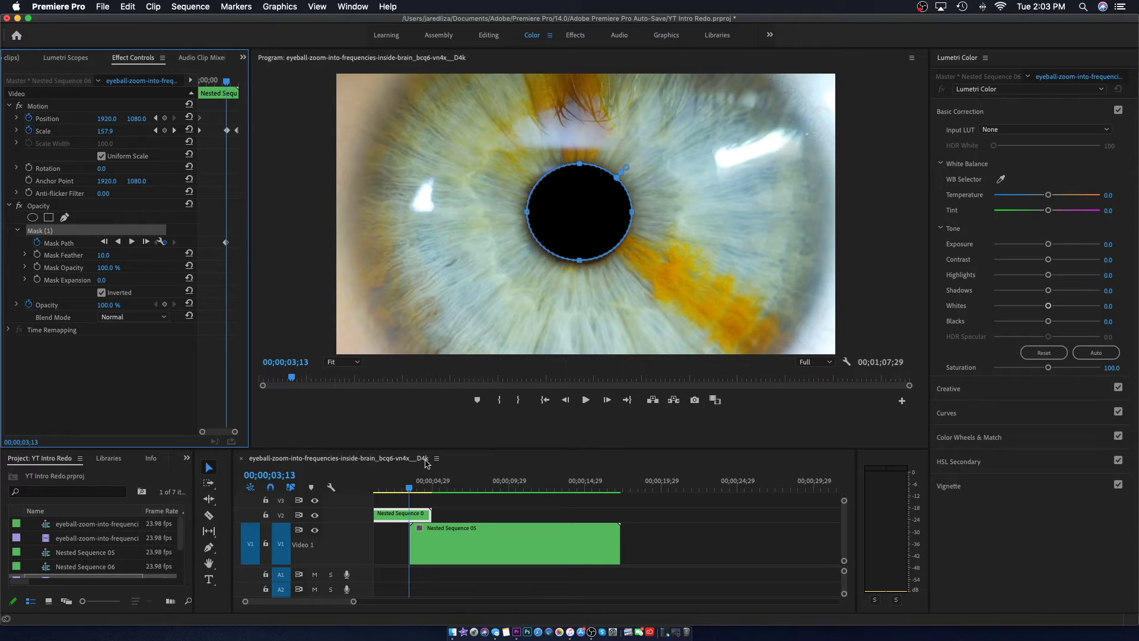
{"action": "left_click", "coordinate": [410, 490]}
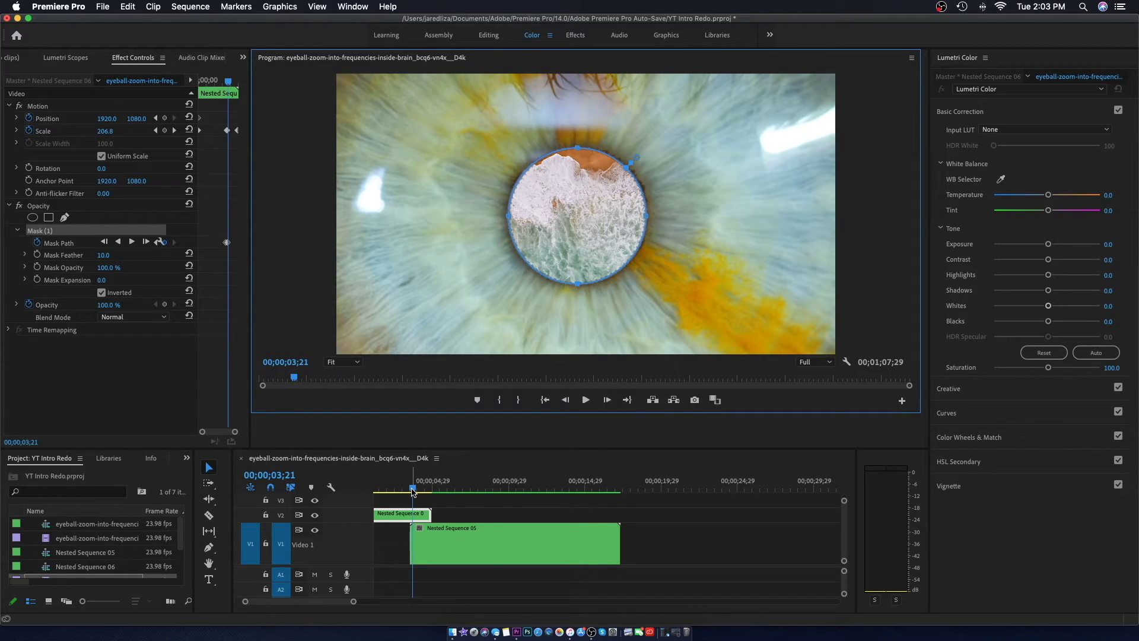
Step: Step the playhead to 00;00;04;21, where the beach fills the frame, and select Mask Path
{"action": "left_click_drag", "start_coordinate": [413, 492], "coordinate": [414, 493]}
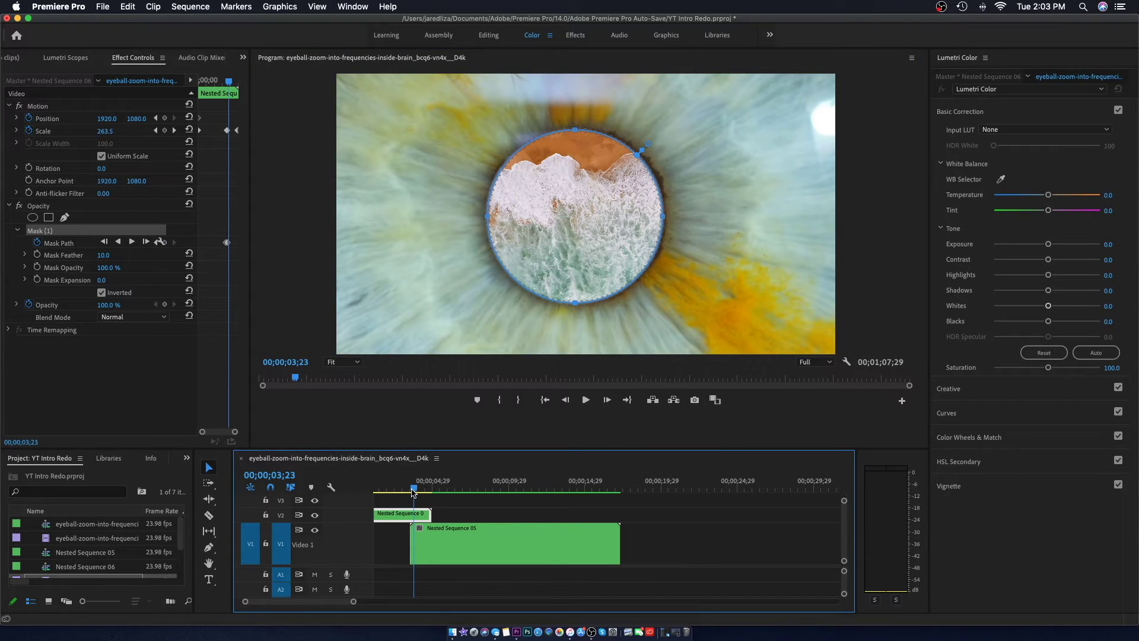
{"action": "key", "text": "Right"}
{"action": "key", "text": "Right"}
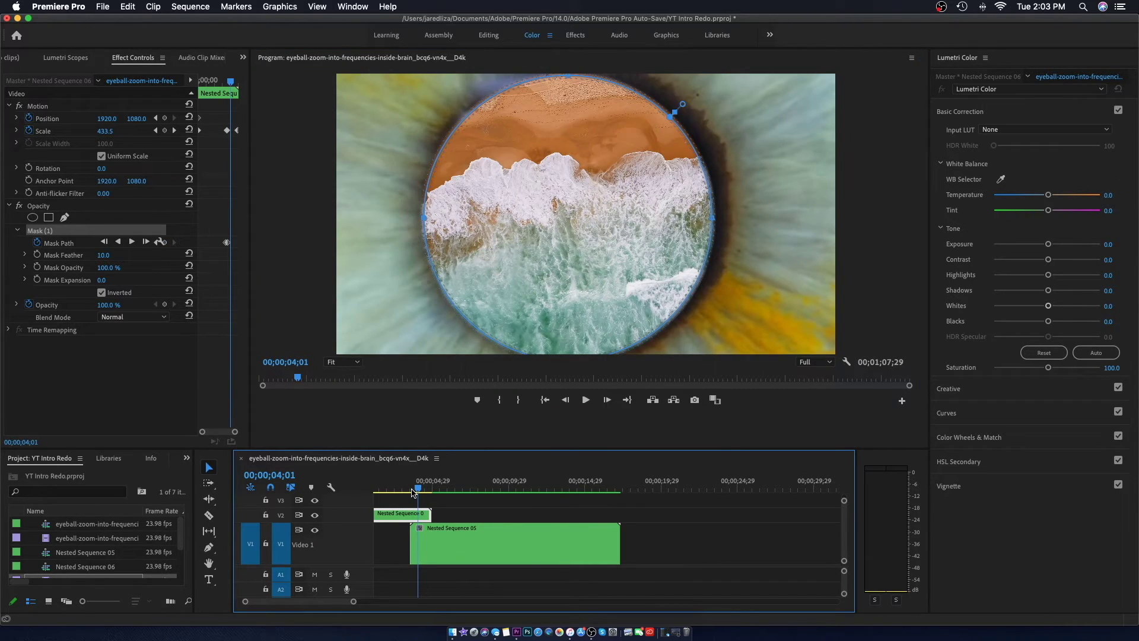
{"action": "key", "text": "Right"}
{"action": "key", "text": "Right"}
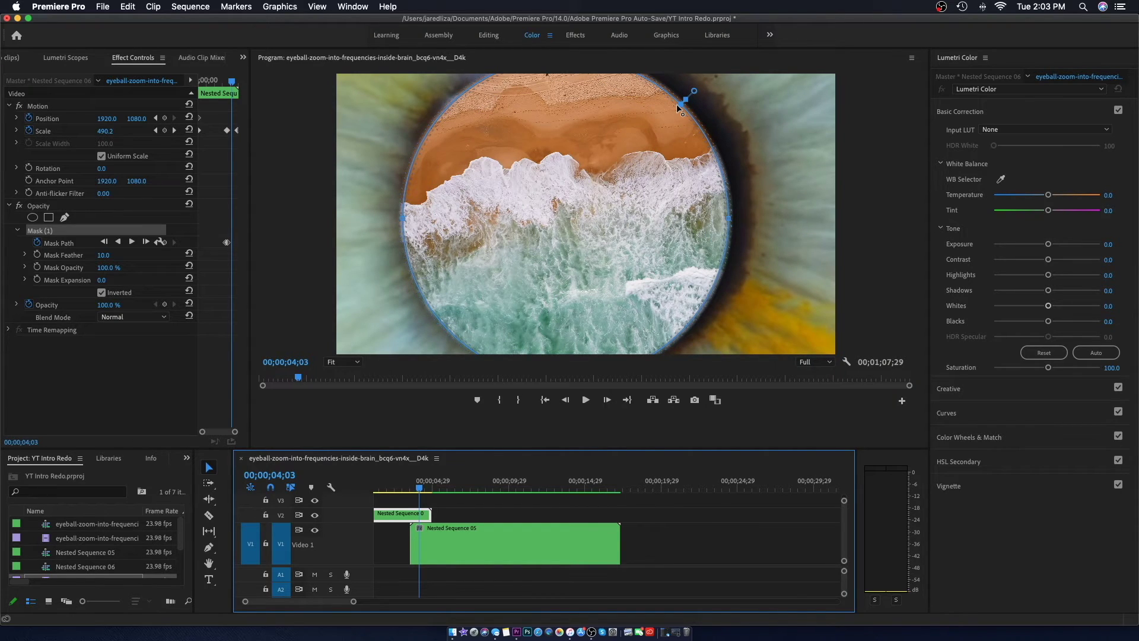
{"action": "key", "text": "Right"}
{"action": "key", "text": "Right"}
{"action": "key", "text": "Right"}
{"action": "key", "text": "Right"}
{"action": "key", "text": "Right"}
{"action": "key", "text": "Right"}
{"action": "key", "text": "Right"}
{"action": "key", "text": "Right"}
{"action": "key", "text": "Right"}
{"action": "key", "text": "Right"}
{"action": "key", "text": "Right"}
{"action": "key", "text": "Right"}
{"action": "key", "text": "Right"}
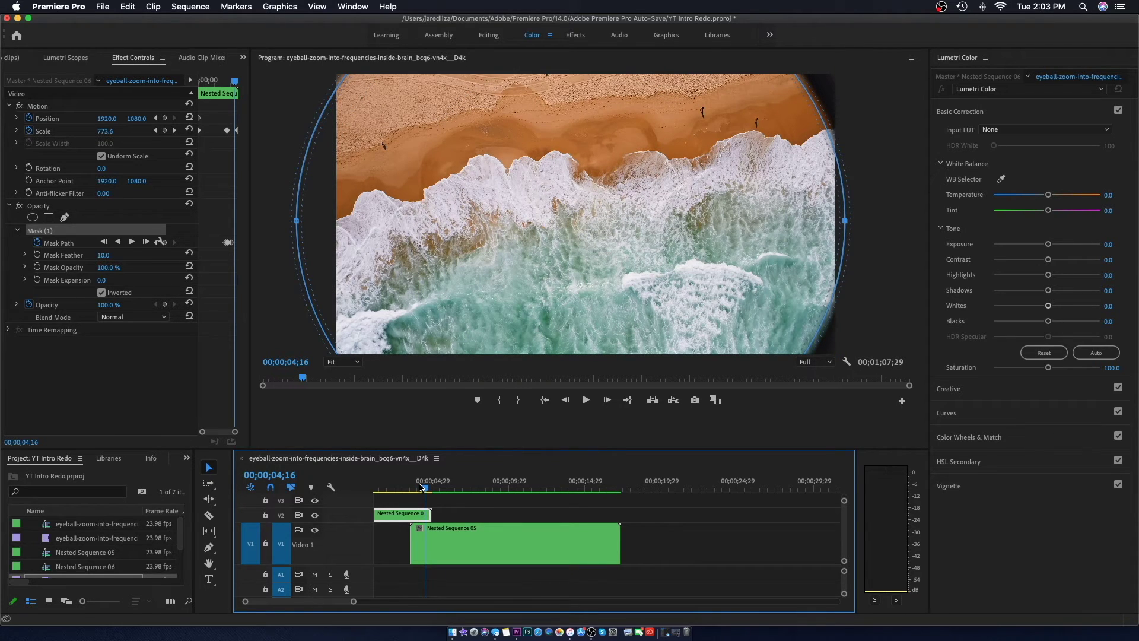
{"action": "key", "text": "Right"}
{"action": "key", "text": "Right"}
{"action": "key", "text": "Right"}
{"action": "key", "text": "Right"}
{"action": "key", "text": "Right"}
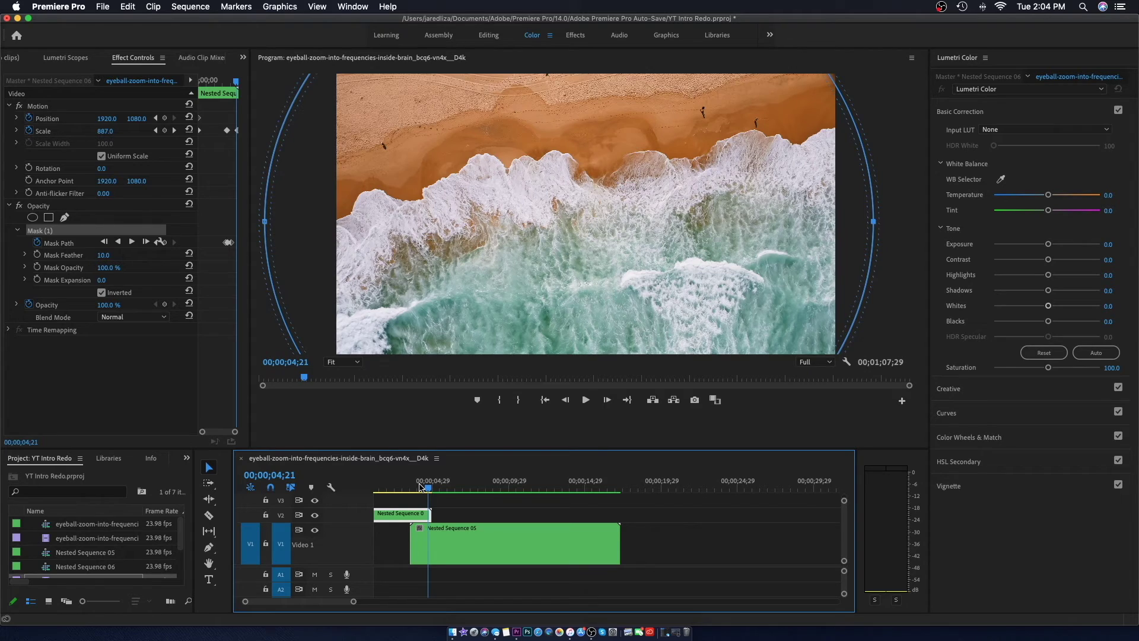
{"action": "left_click", "coordinate": [62, 243]}
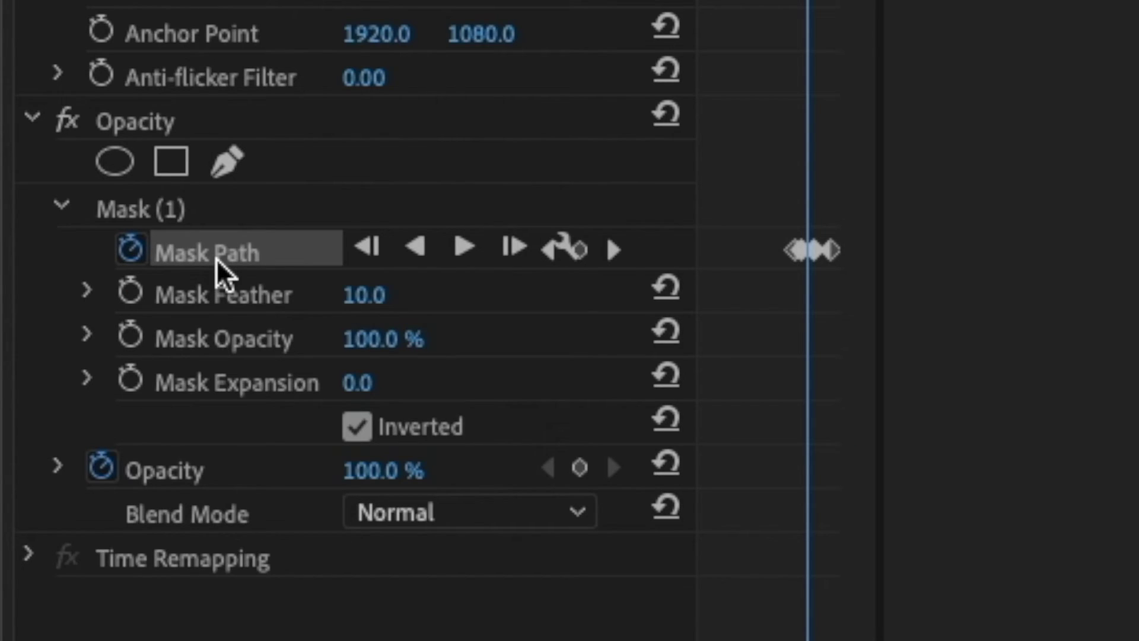